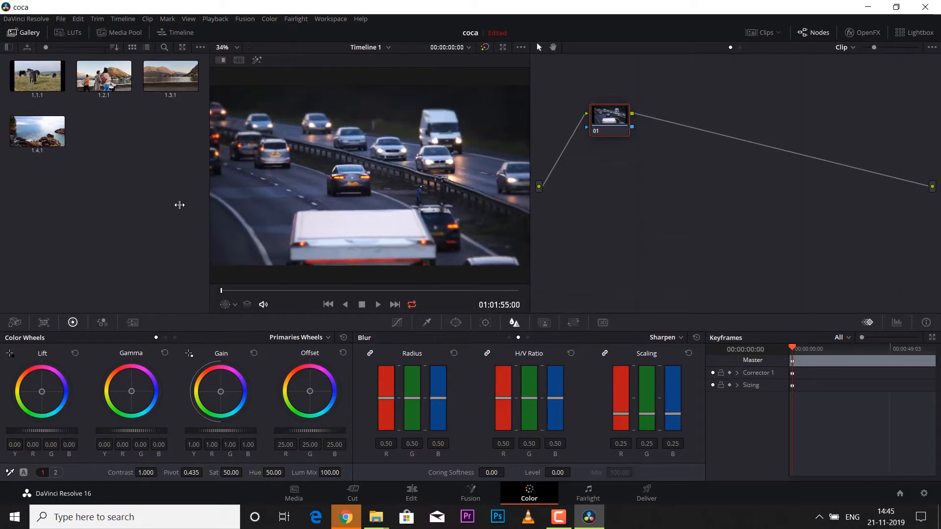
Enlarge the viewer, raise the highway clip's gamma to 0.03 and set its saturation to 85
{"action": "left_click_drag", "start_coordinate": [530, 225], "coordinate": [603, 227]}
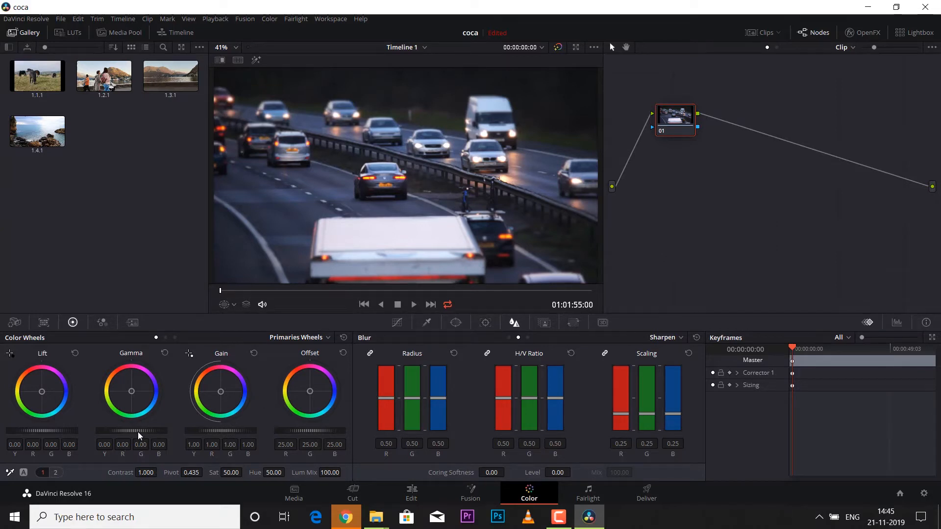
{"action": "left_click_drag", "start_coordinate": [137, 431], "coordinate": [145, 431]}
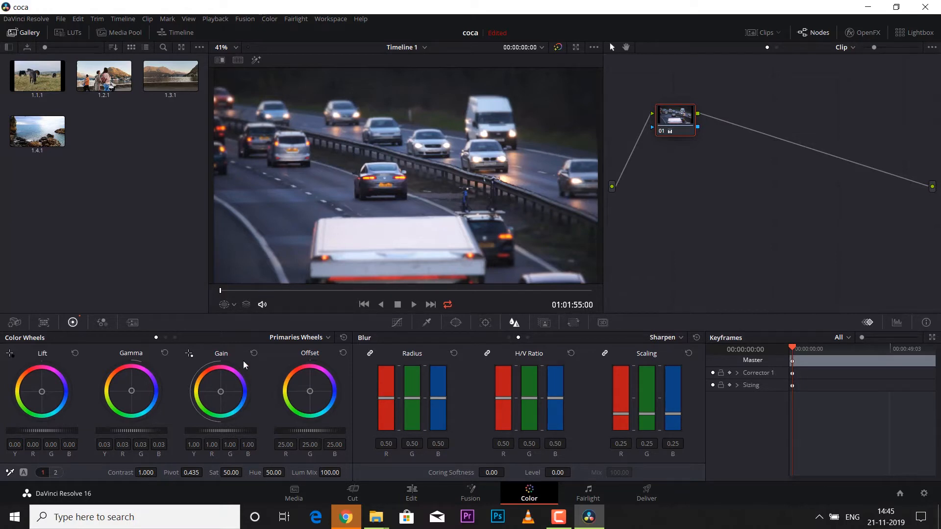
{"action": "left_click_drag", "start_coordinate": [231, 474], "coordinate": [245, 472]}
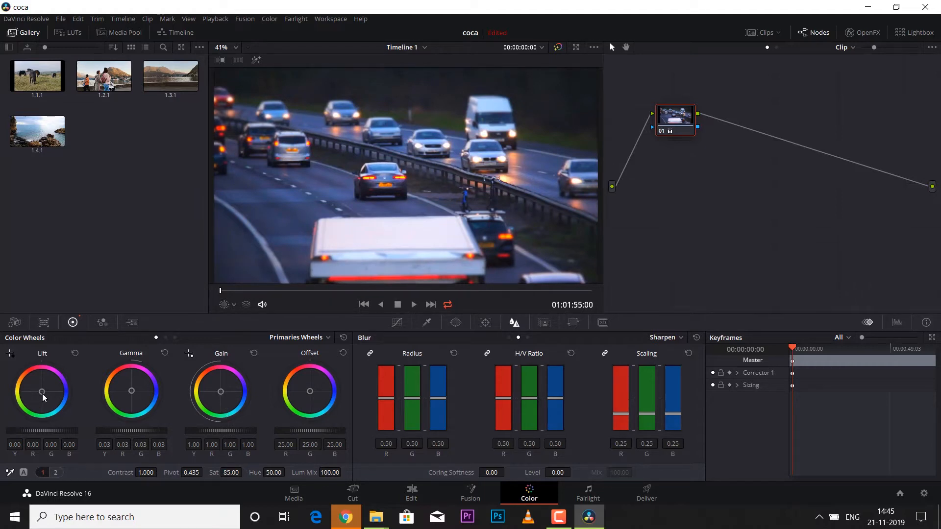
Tint the highway clip blue with gain at R 1.04, G 0.95, B 1.38, lift blue at 0.02 and gamma blue at 0.01
{"action": "left_click_drag", "start_coordinate": [221, 391], "coordinate": [225, 390]}
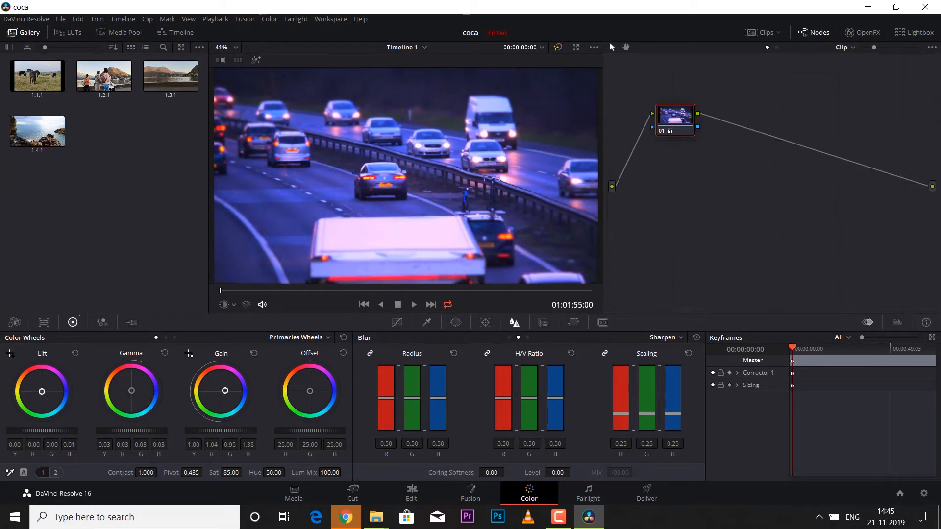
{"action": "left_click_drag", "start_coordinate": [40, 391], "coordinate": [43, 391]}
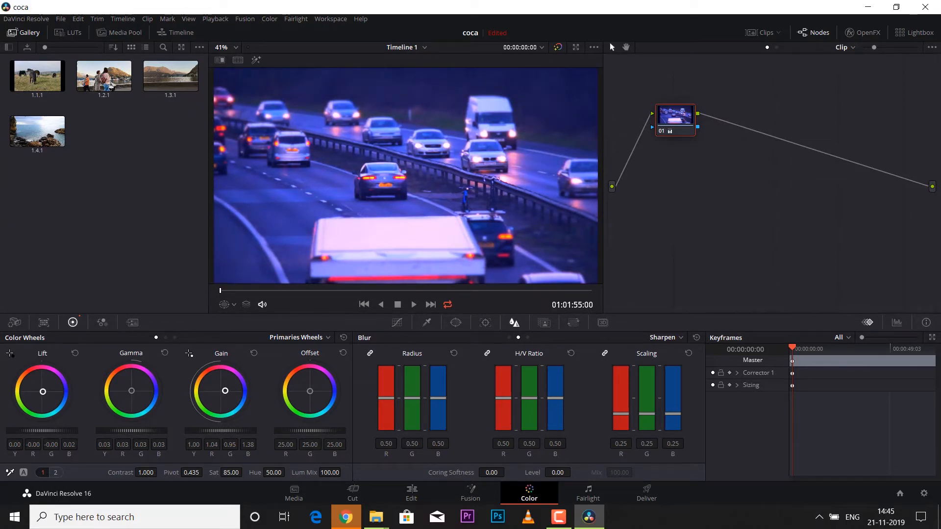
{"action": "left_click_drag", "start_coordinate": [131, 391], "coordinate": [129, 391]}
Grab a still of the blue-tinted grade and reset all grades and nodes on the highway clip
{"action": "right_click", "coordinate": [480, 132]}
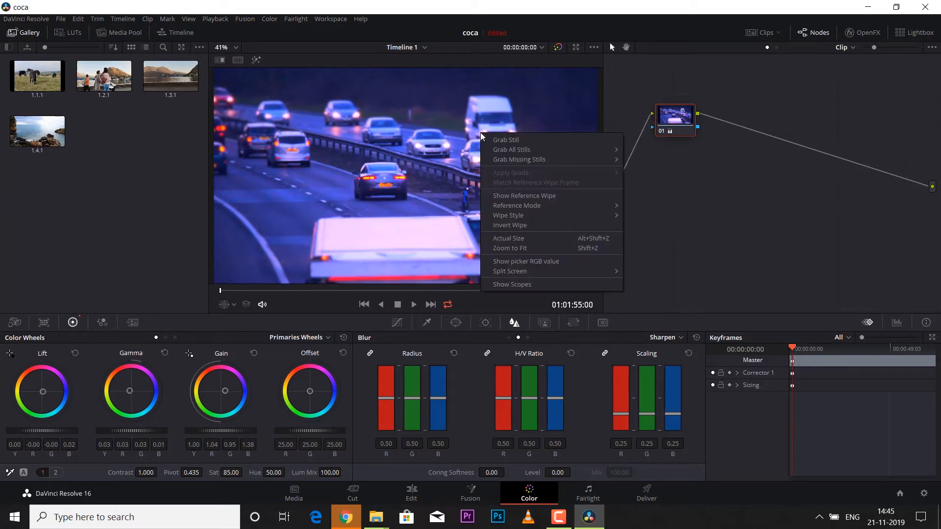
{"action": "left_click", "coordinate": [495, 139]}
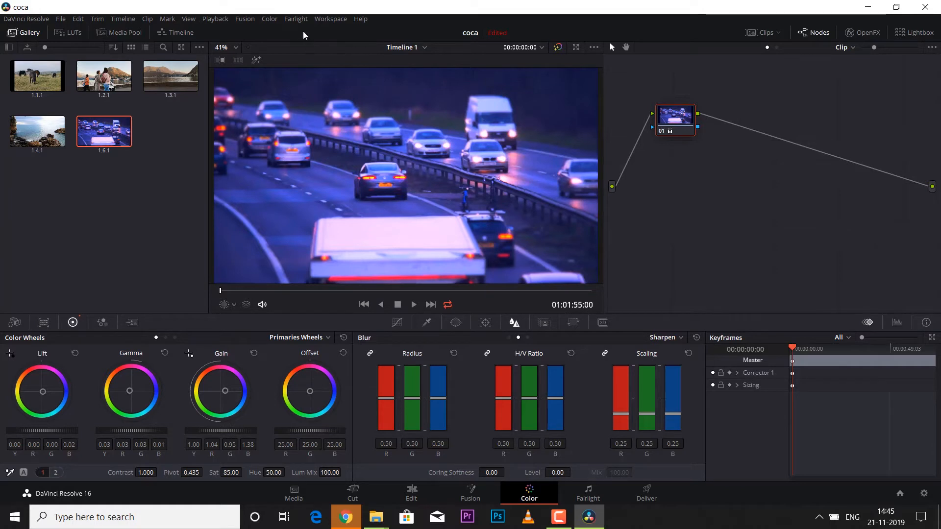
{"action": "left_click", "coordinate": [270, 19]}
{"action": "mouse_move", "coordinate": [366, 45]}
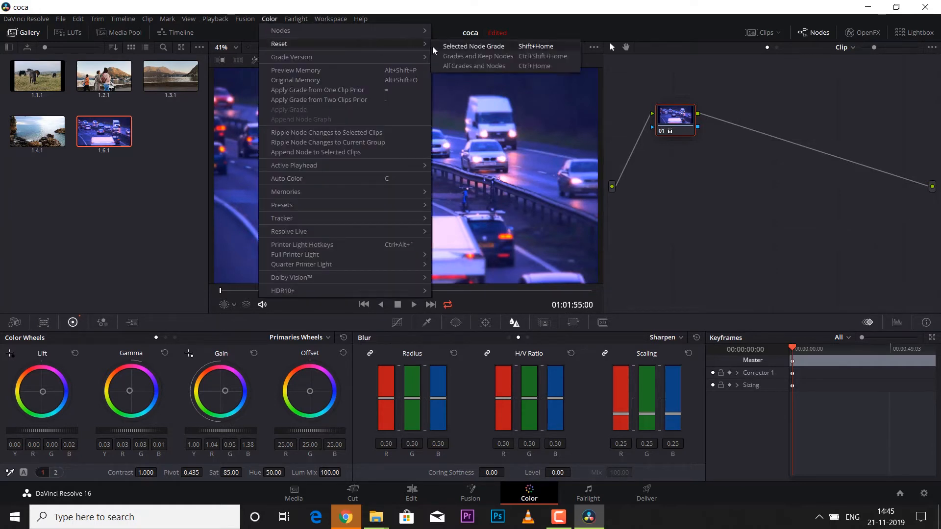
{"action": "left_click", "coordinate": [456, 65]}
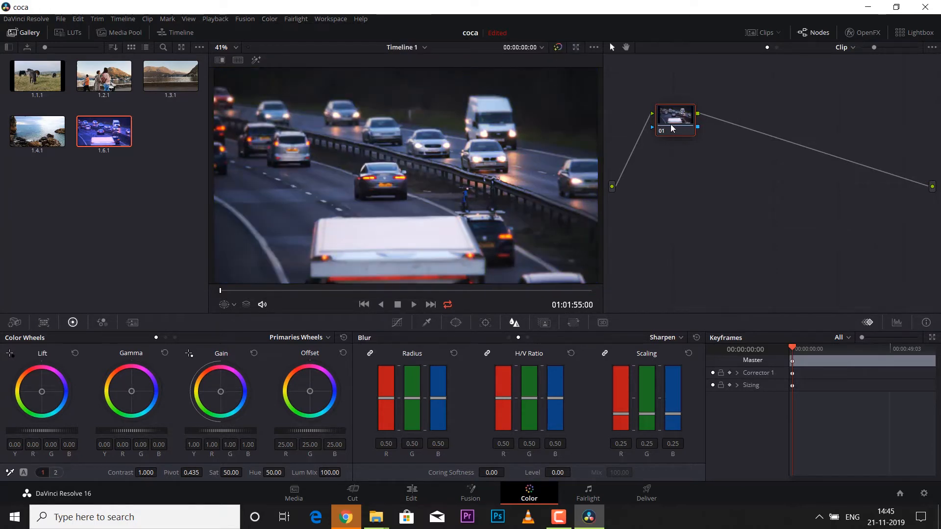
Regrade node 01 with saturation 100, gamma 0.02 and lift -0.01
{"action": "left_click_drag", "start_coordinate": [231, 473], "coordinate": [245, 472]}
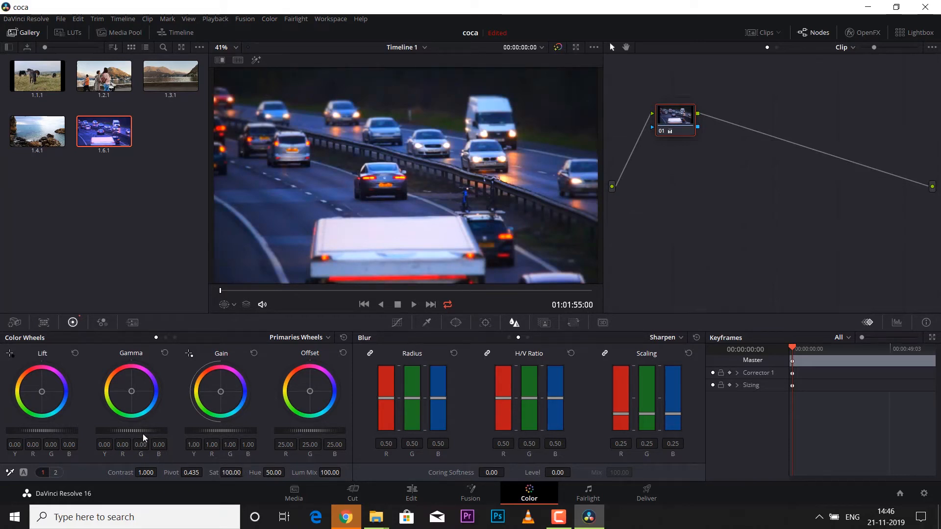
{"action": "left_click_drag", "start_coordinate": [129, 430], "coordinate": [134, 430]}
{"action": "left_click_drag", "start_coordinate": [50, 431], "coordinate": [49, 431]}
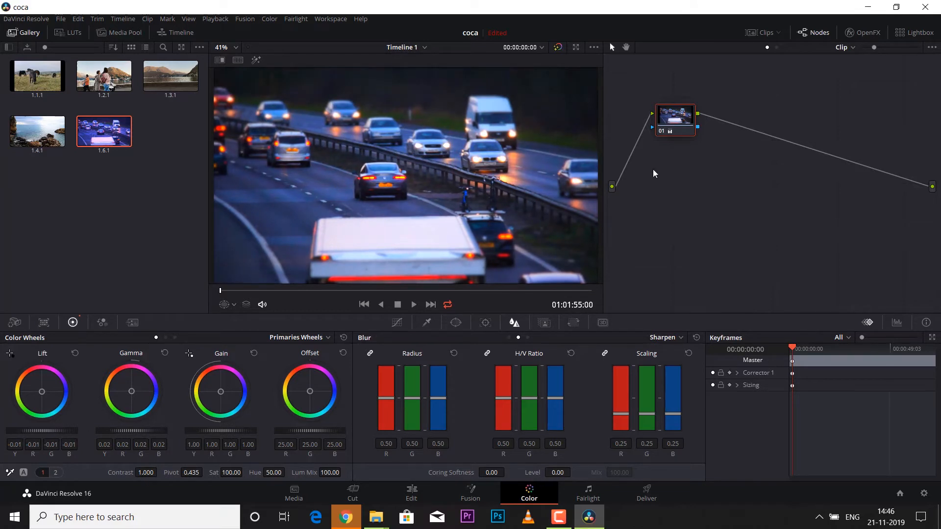
Add a serial node with saturation 65.20 and grab a still of the new grade
{"action": "key", "text": "alt+s"}
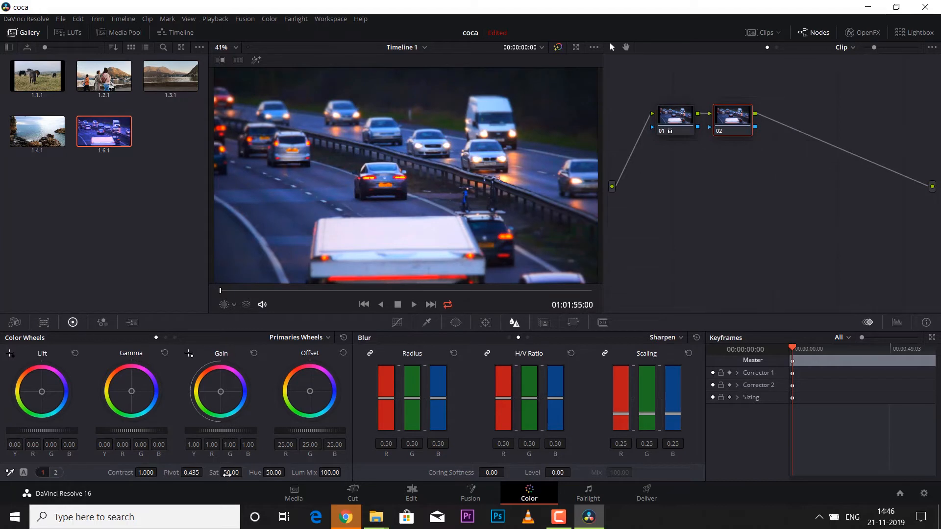
{"action": "left_click_drag", "start_coordinate": [226, 475], "coordinate": [252, 474]}
{"action": "right_click", "coordinate": [345, 170]}
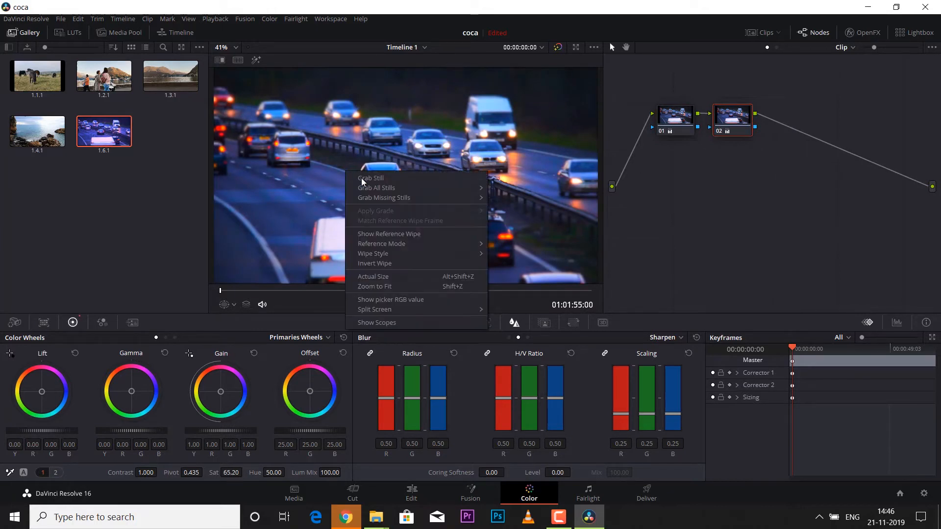
{"action": "left_click", "coordinate": [363, 178]}
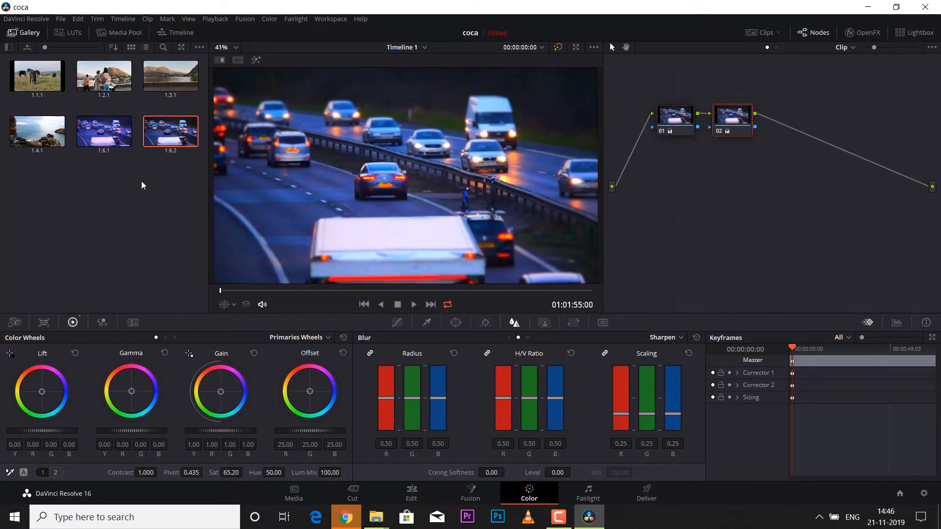
Compare the current grade with still 1.6.1 using a reference wipe moved back and forth across the image
{"action": "left_click", "coordinate": [134, 209]}
{"action": "double_click", "coordinate": [109, 142]}
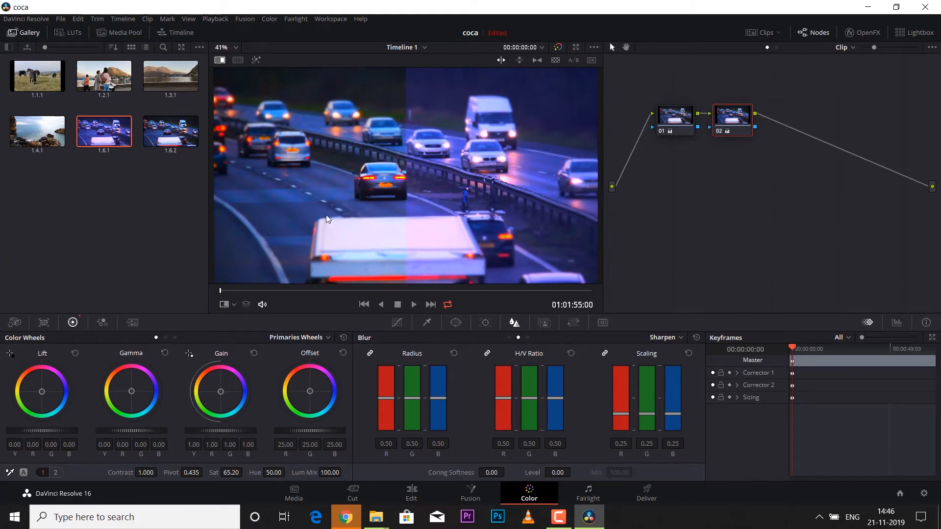
{"action": "left_click_drag", "start_coordinate": [325, 214], "coordinate": [265, 220]}
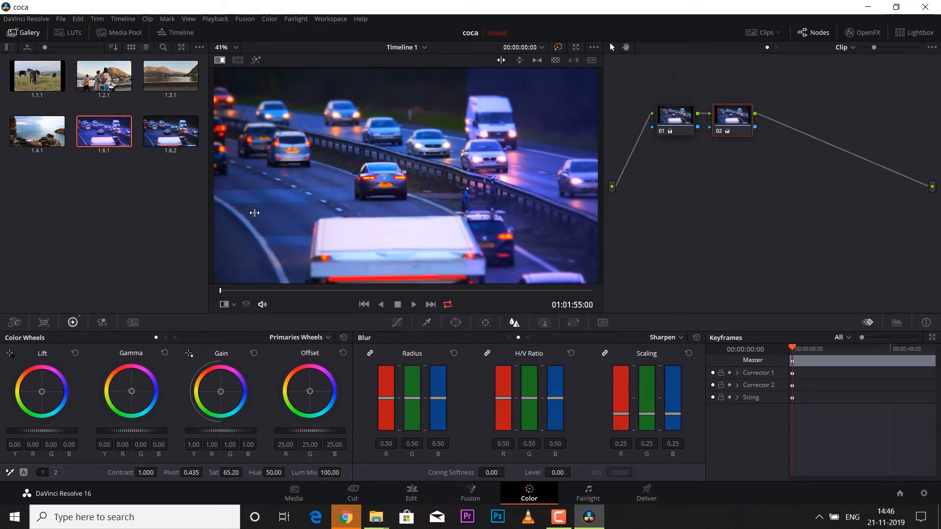
{"action": "left_click_drag", "start_coordinate": [172, 214], "coordinate": [337, 210]}
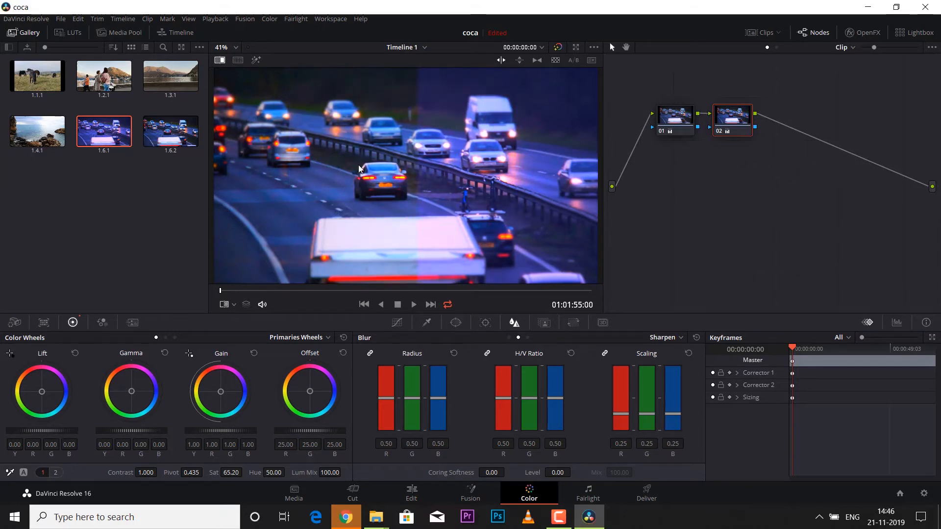
Try the Vertical and Mix wipe styles for the comparison with still 1.6.1
{"action": "right_click", "coordinate": [325, 162]}
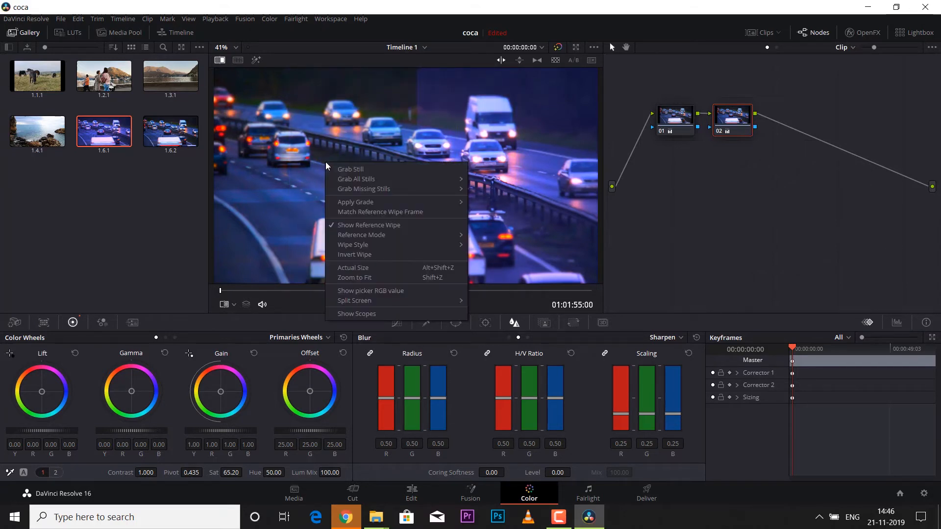
{"action": "mouse_move", "coordinate": [451, 247]}
{"action": "left_click", "coordinate": [490, 258]}
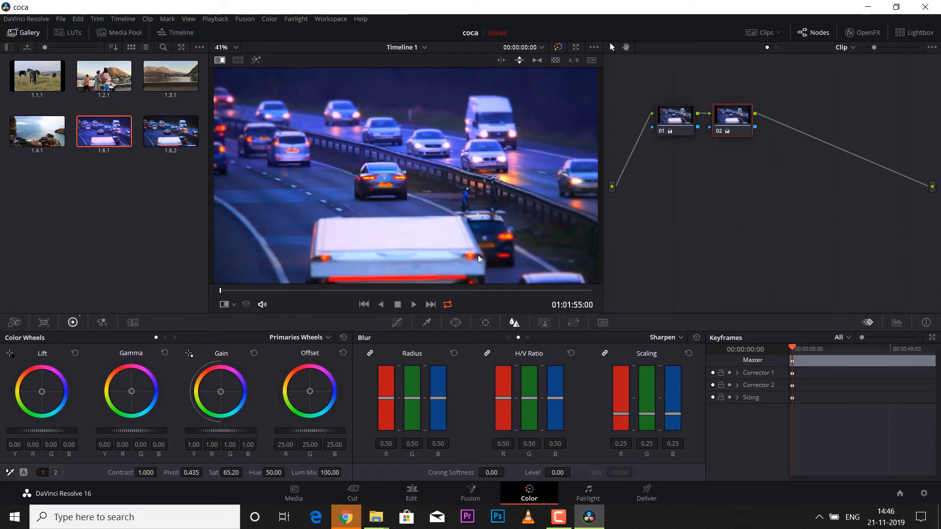
{"action": "right_click", "coordinate": [415, 213]}
{"action": "mouse_move", "coordinate": [520, 290]}
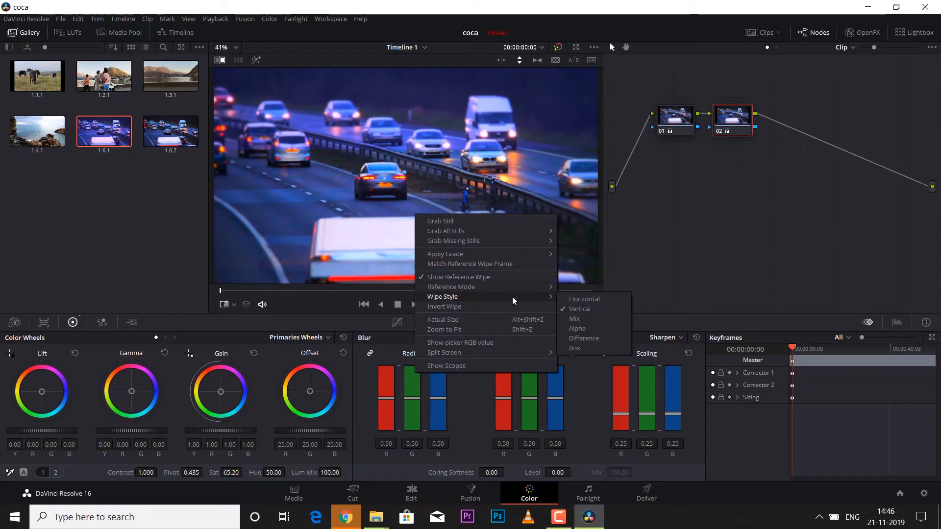
{"action": "left_click", "coordinate": [613, 319]}
Return the wipe style to Horizontal for a last comparison and turn off the reference wipe
{"action": "right_click", "coordinate": [333, 167]}
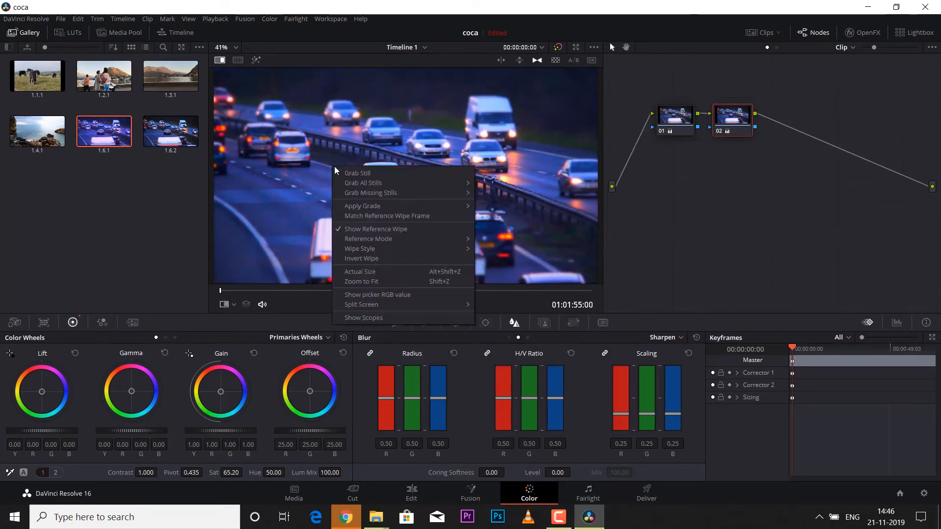
{"action": "mouse_move", "coordinate": [432, 247]}
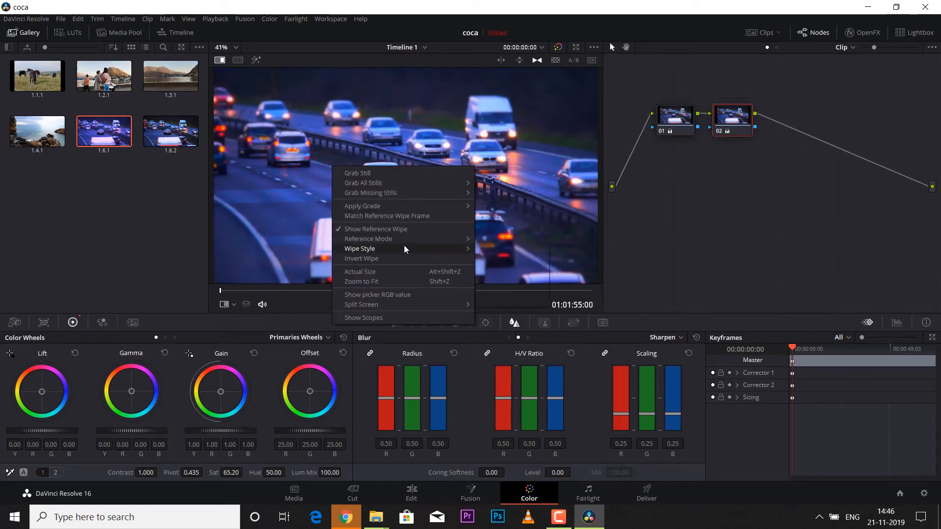
{"action": "left_click", "coordinate": [487, 248]}
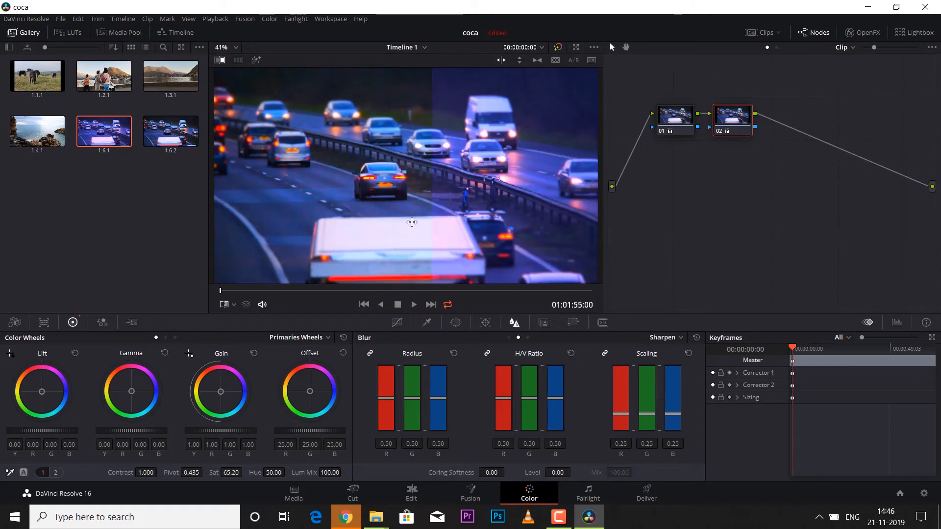
{"action": "left_click_drag", "start_coordinate": [466, 222], "coordinate": [419, 222]}
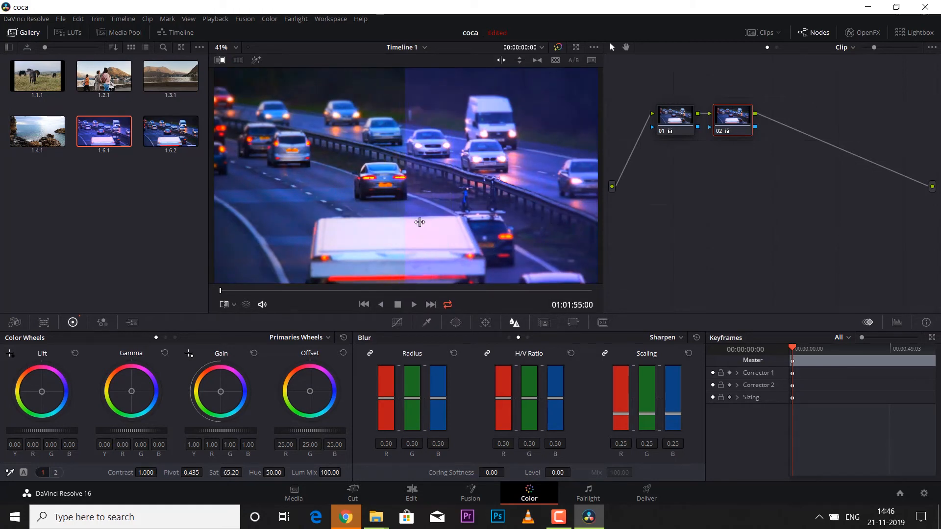
{"action": "right_click", "coordinate": [396, 185]}
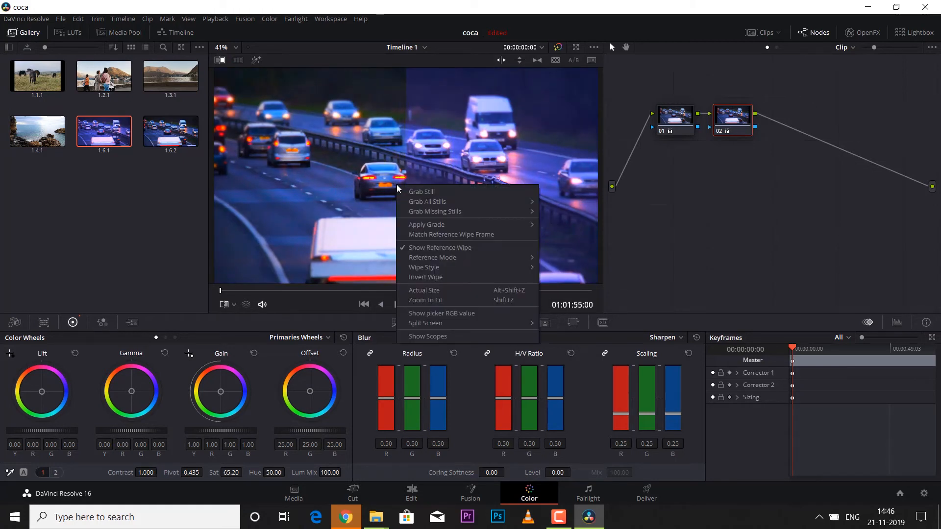
{"action": "left_click", "coordinate": [435, 248]}
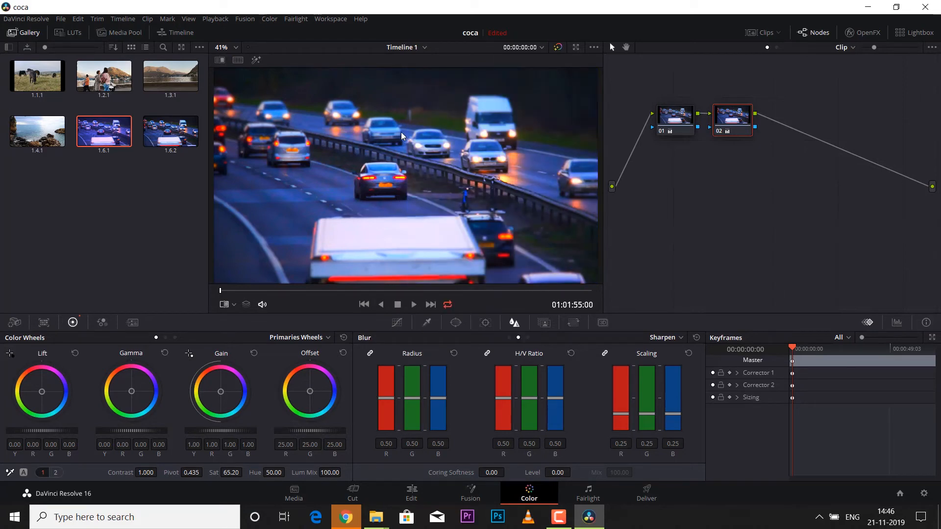
Switch to clip 08 with the cloudy sky and wipe it against still 1.6.1
{"action": "left_click", "coordinate": [753, 33]}
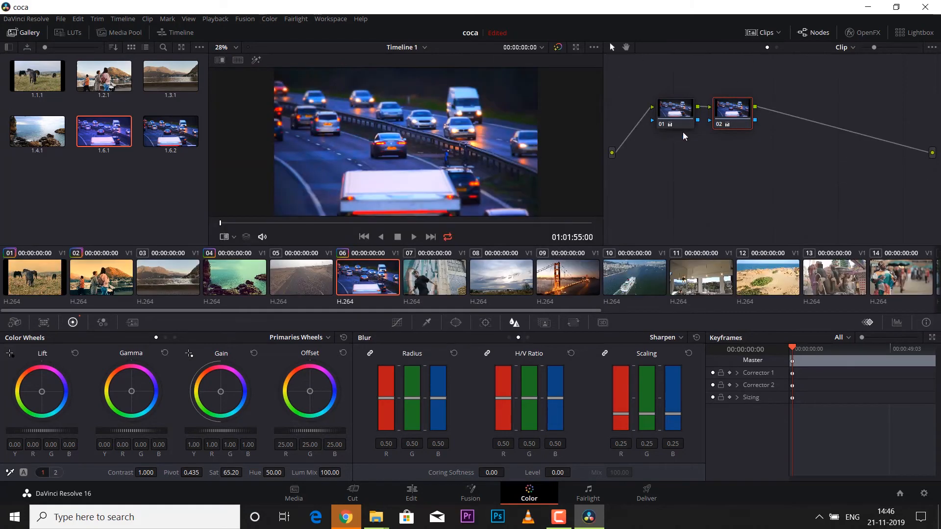
{"action": "left_click", "coordinate": [506, 285]}
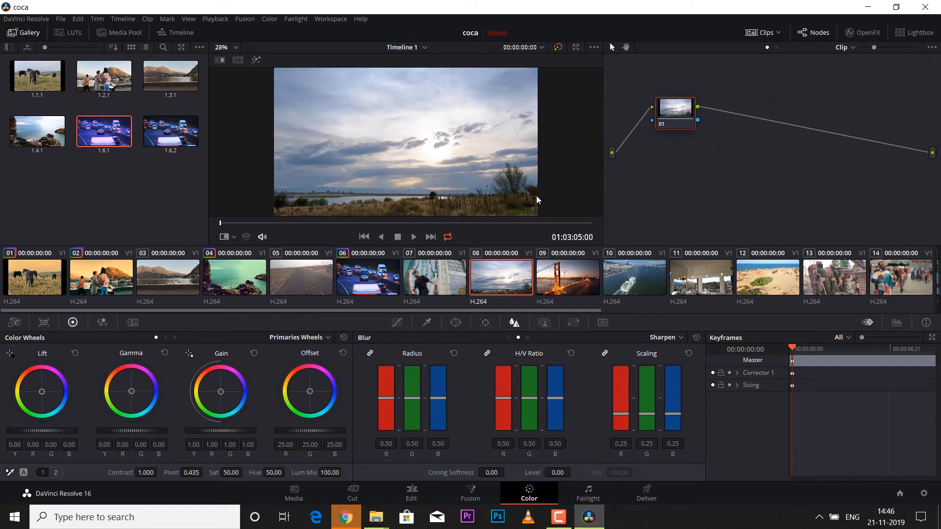
{"action": "left_click", "coordinate": [760, 33]}
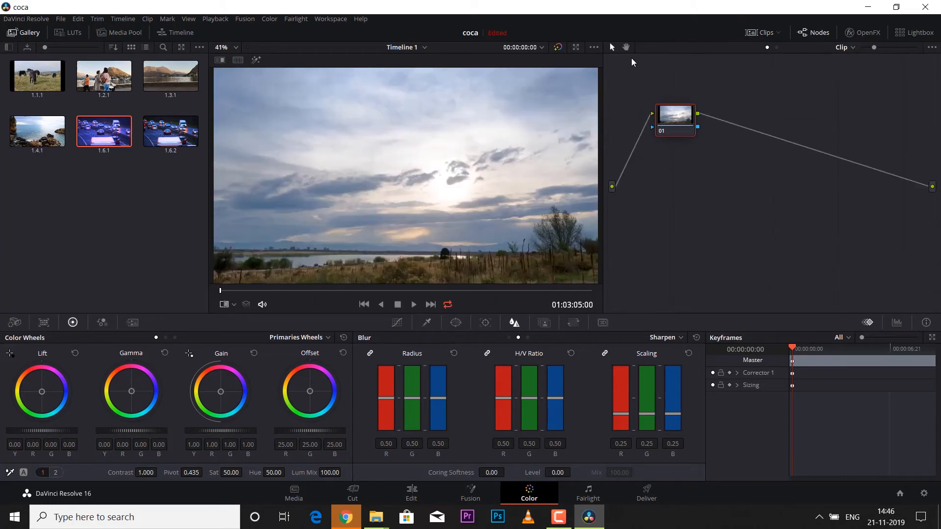
{"action": "double_click", "coordinate": [100, 137]}
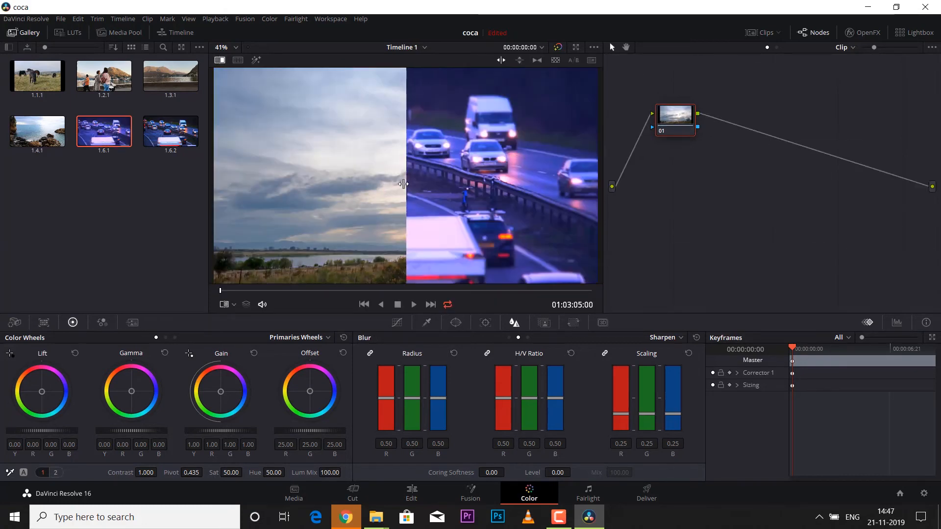
{"action": "left_click_drag", "start_coordinate": [404, 184], "coordinate": [507, 216]}
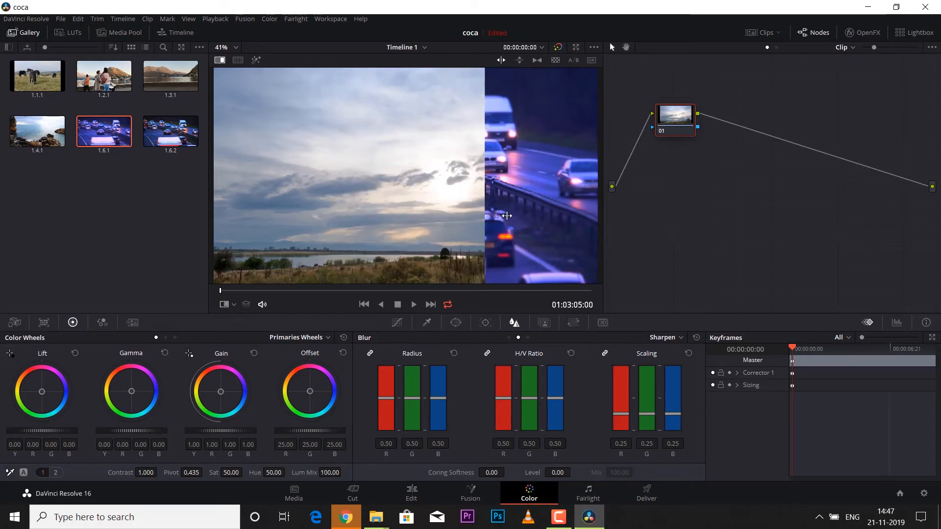
Examine the node graph stored in still 1.6.1 and close it
{"action": "right_click", "coordinate": [94, 132]}
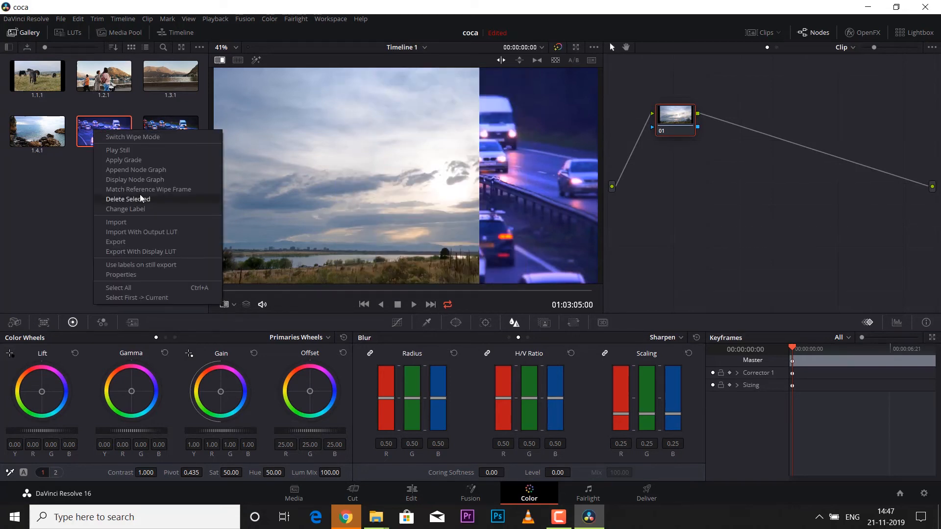
{"action": "left_click", "coordinate": [134, 180]}
{"action": "left_click_drag", "start_coordinate": [554, 134], "coordinate": [670, 243]}
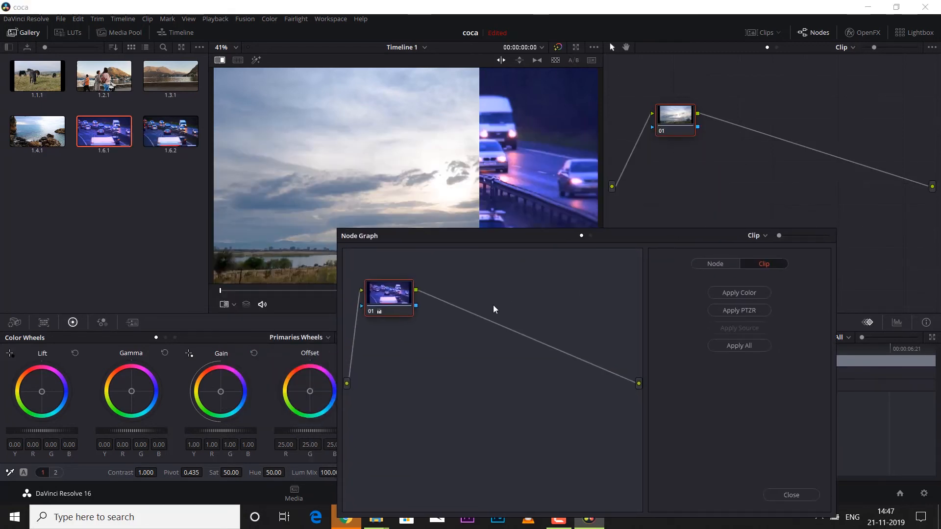
{"action": "left_click", "coordinate": [790, 495]}
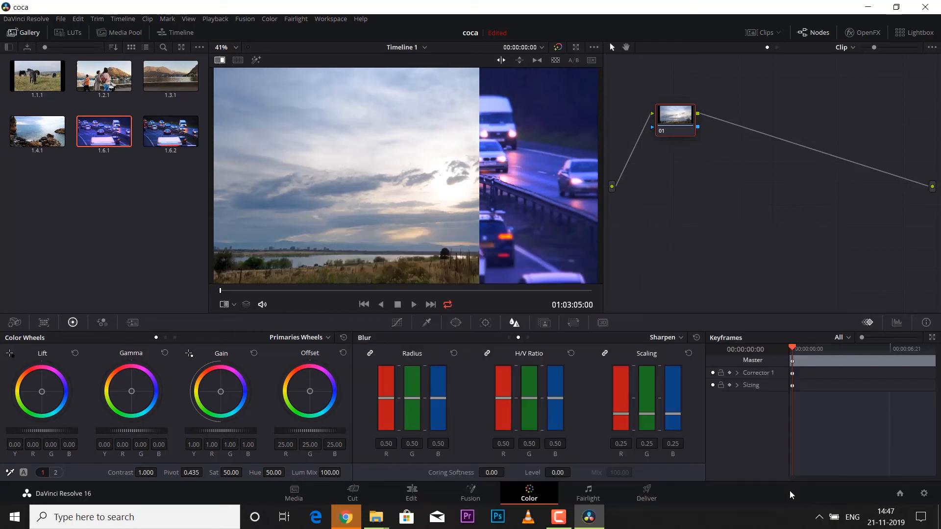
Shift the wipe line on the cloudy sky clip and hide the reference wipe
{"action": "left_click_drag", "start_coordinate": [392, 187], "coordinate": [516, 189]}
{"action": "right_click", "coordinate": [514, 187]}
{"action": "left_click", "coordinate": [554, 250]}
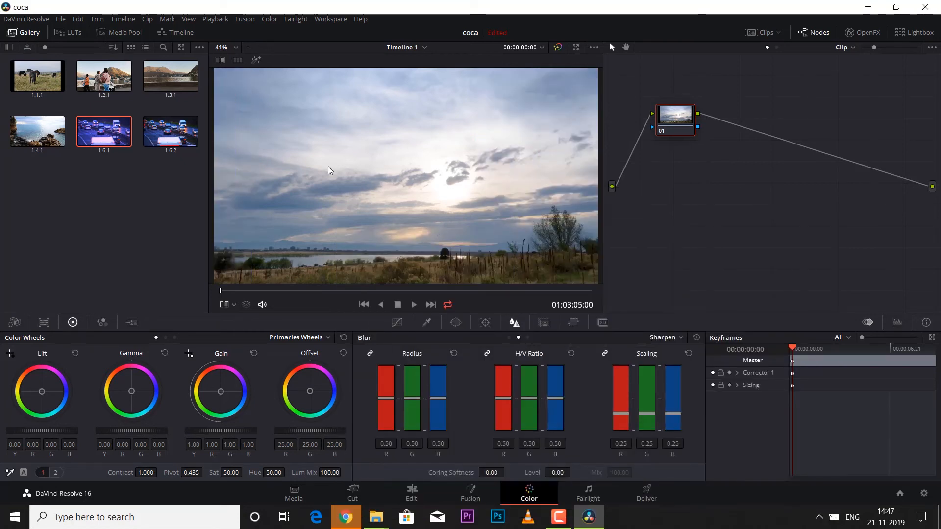
Apply the grade of still 1.6.2 to the cloudy sky clip and replace it with the grade of still 1.6.1
{"action": "right_click", "coordinate": [157, 133]}
{"action": "left_click", "coordinate": [249, 162]}
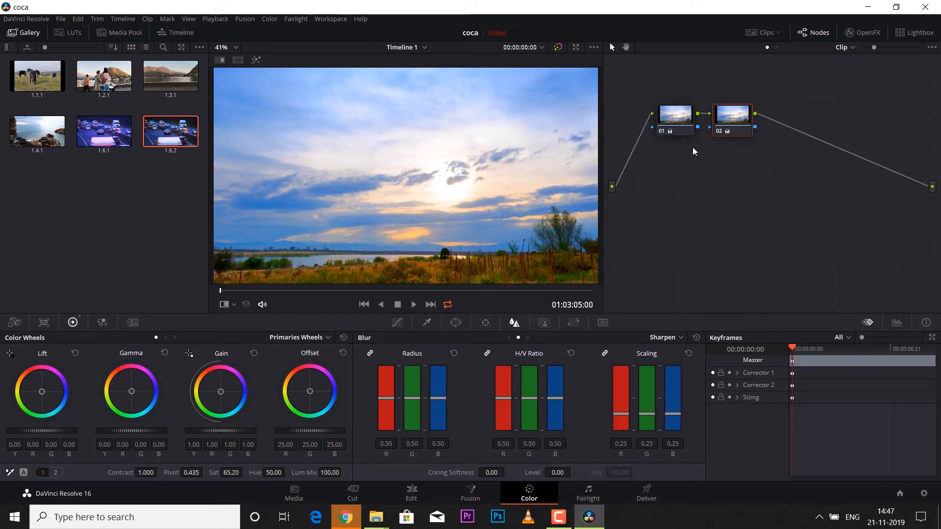
{"action": "right_click", "coordinate": [109, 140]}
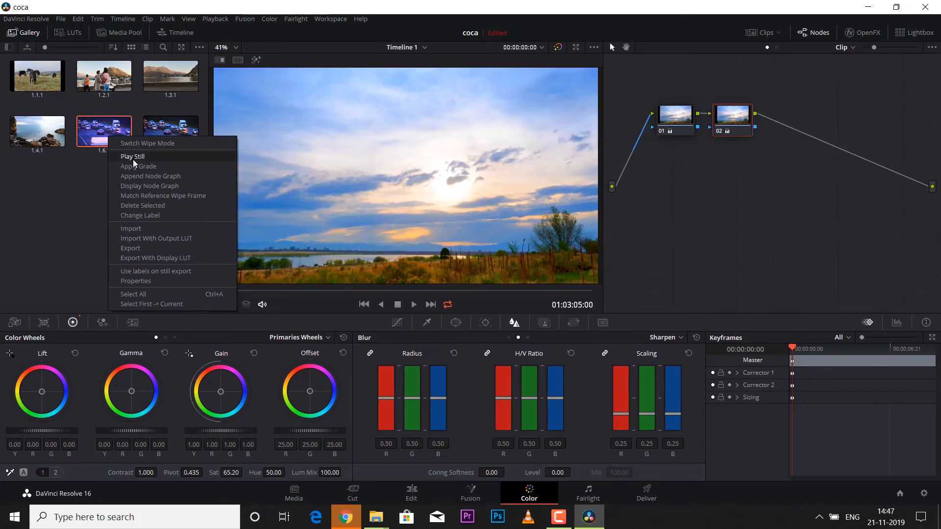
{"action": "left_click", "coordinate": [134, 172]}
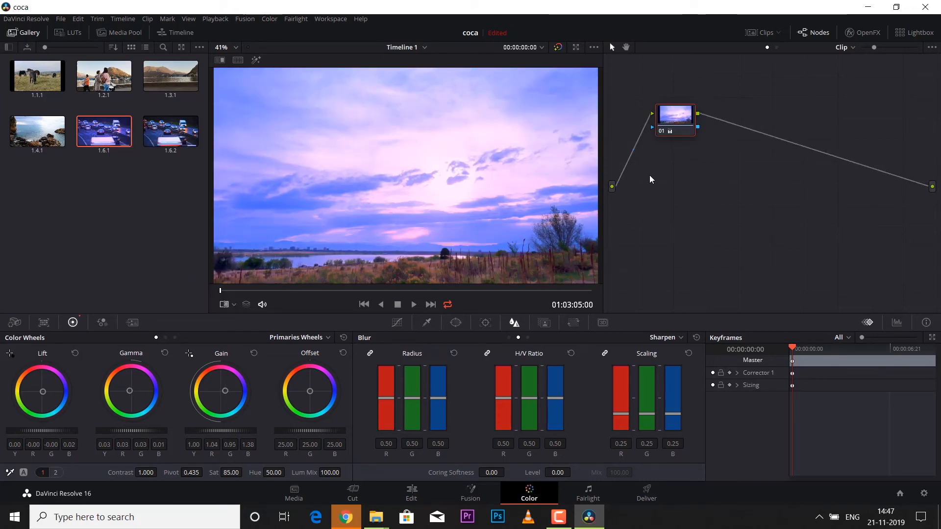
Select still 1.6.2 in the gallery and reset the grade of node 01 on the cloudy sky clip
{"action": "left_click", "coordinate": [180, 142]}
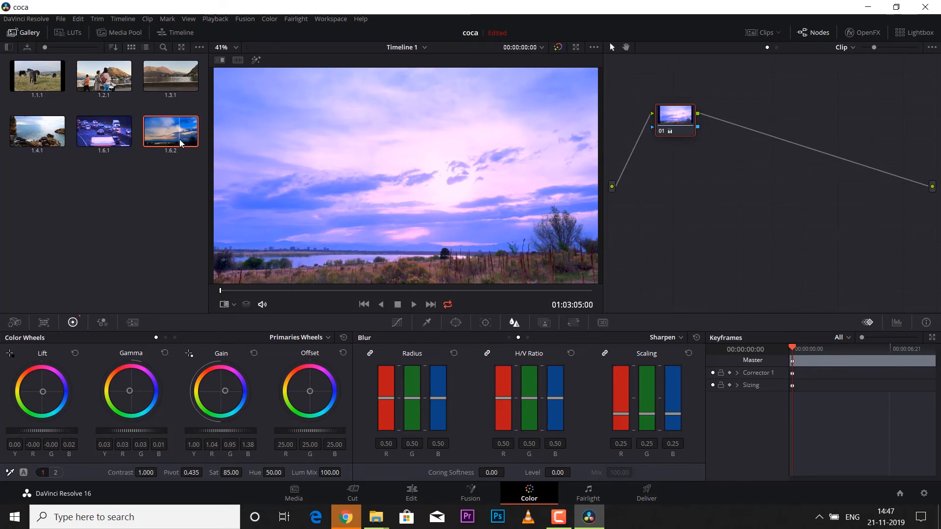
{"action": "right_click", "coordinate": [683, 120]}
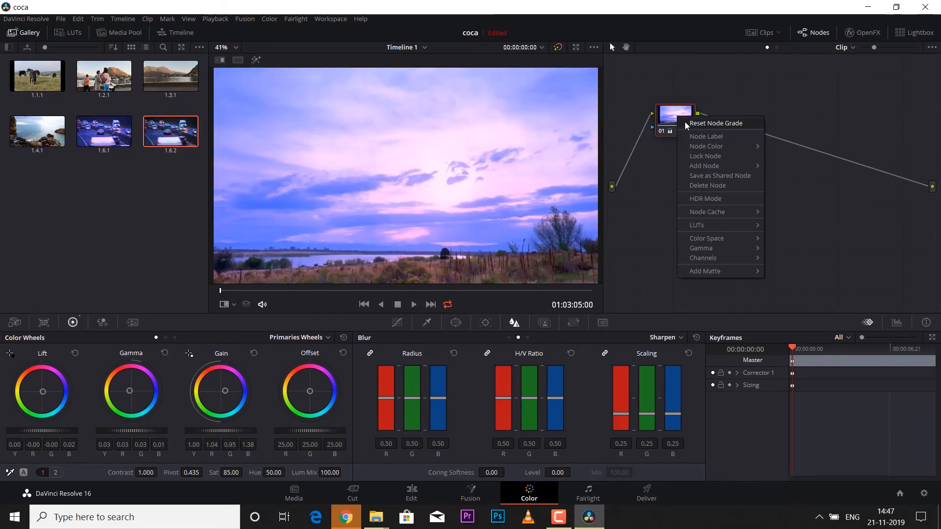
{"action": "left_click", "coordinate": [684, 121]}
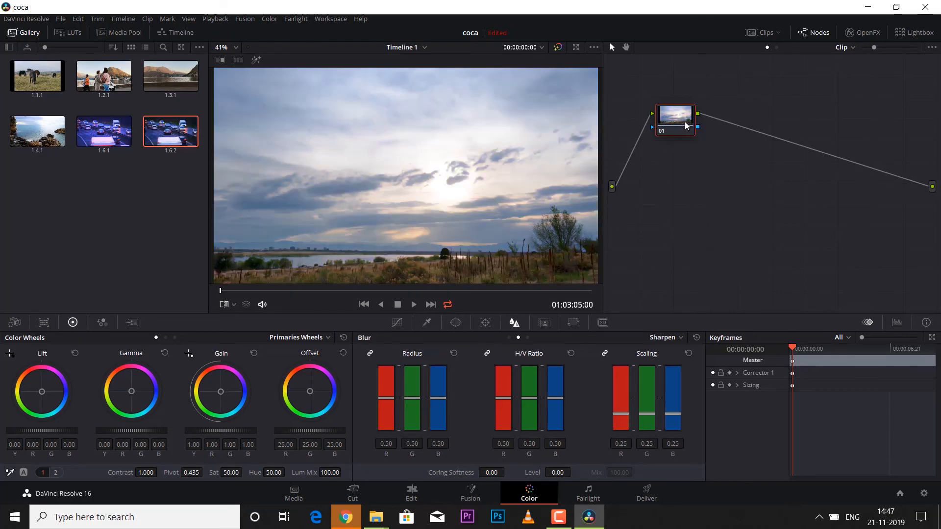
Add a serial node after node 01 and set its saturation to 41.20
{"action": "left_click", "coordinate": [269, 19]}
{"action": "mouse_move", "coordinate": [304, 30]}
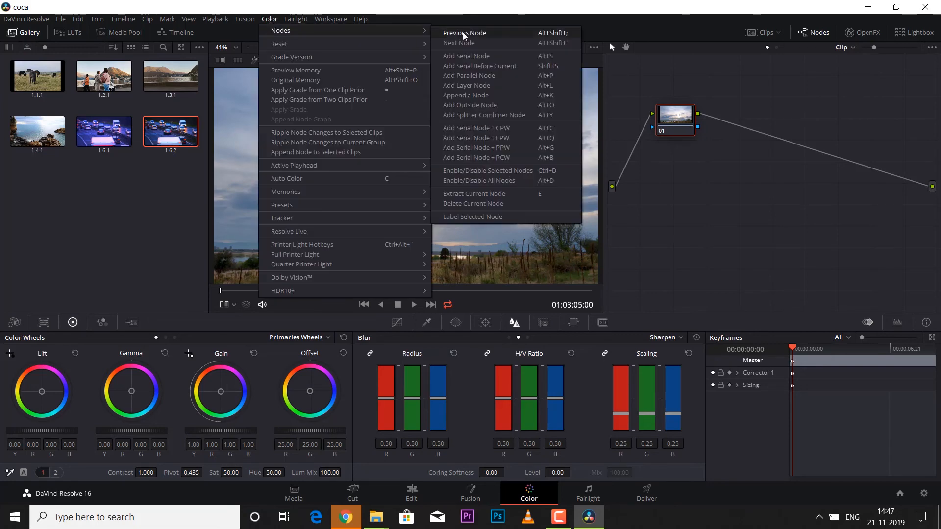
{"action": "left_click", "coordinate": [470, 57]}
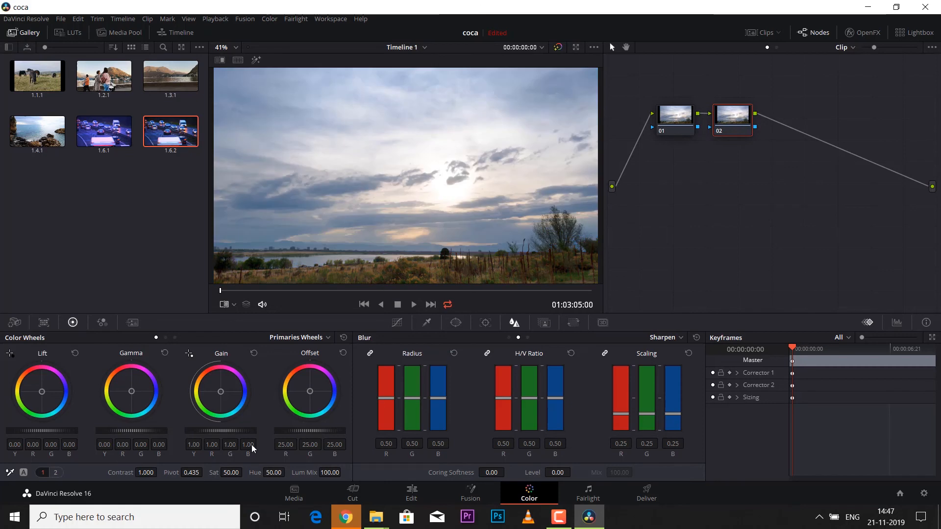
{"action": "left_click_drag", "start_coordinate": [235, 473], "coordinate": [190, 252]}
Append the node graph of still 1.6.2 to the clip's existing nodes and move nodes 03 and 04 slightly higher in the graph
{"action": "right_click", "coordinate": [183, 134]}
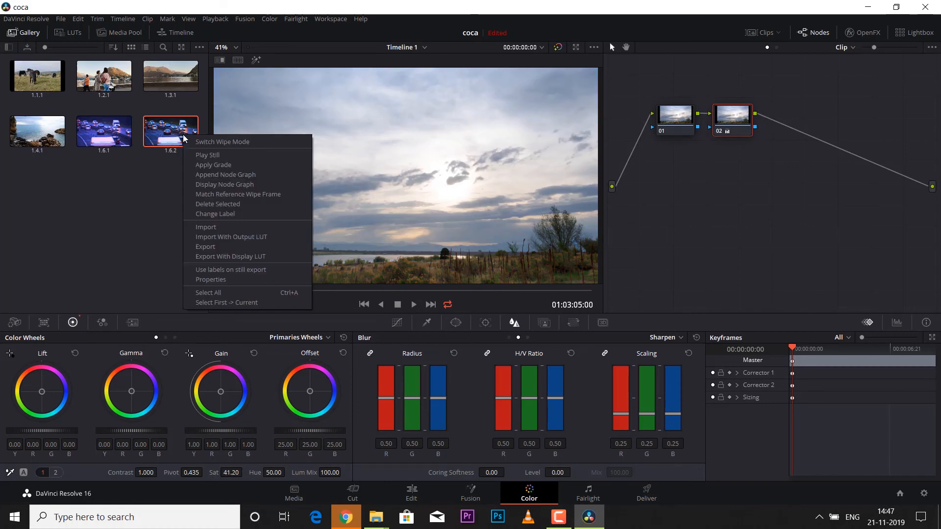
{"action": "left_click", "coordinate": [214, 175]}
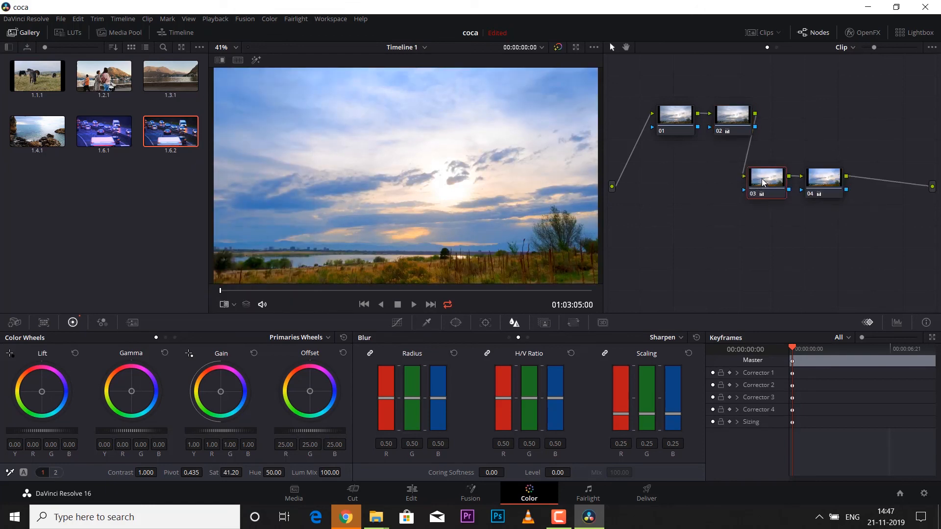
{"action": "left_click_drag", "start_coordinate": [750, 196], "coordinate": [750, 178]}
{"action": "left_click_drag", "start_coordinate": [825, 179], "coordinate": [821, 166]}
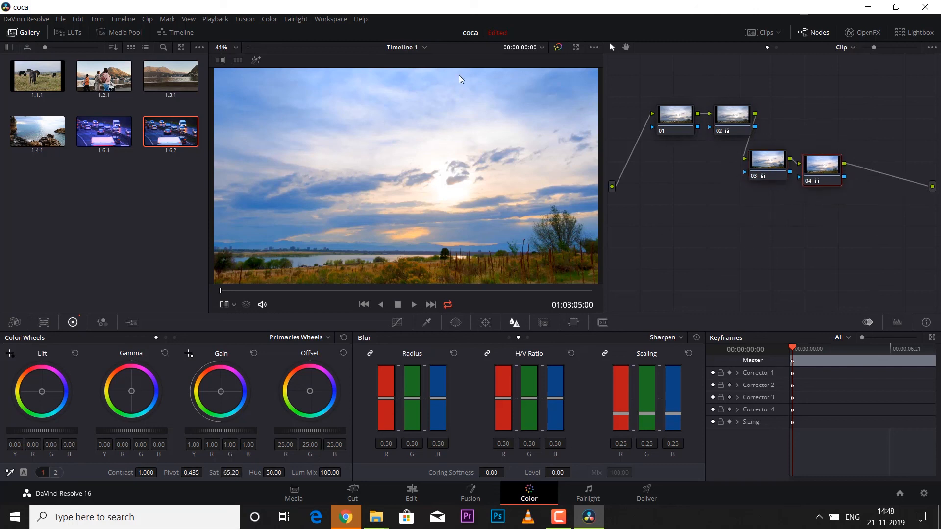
Apply the grade of still 1.6.2 to the cloudy sky clip, replacing its whole node graph
{"action": "right_click", "coordinate": [172, 128]}
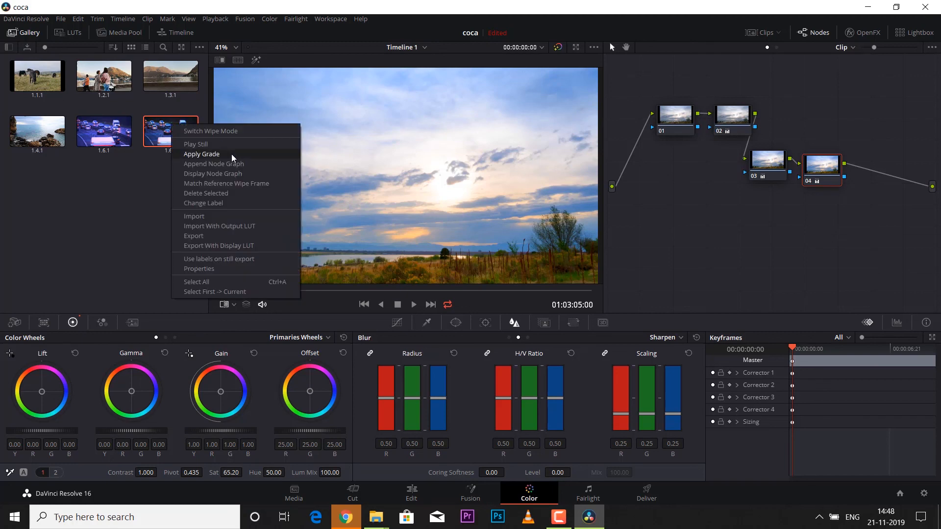
{"action": "left_click", "coordinate": [232, 154]}
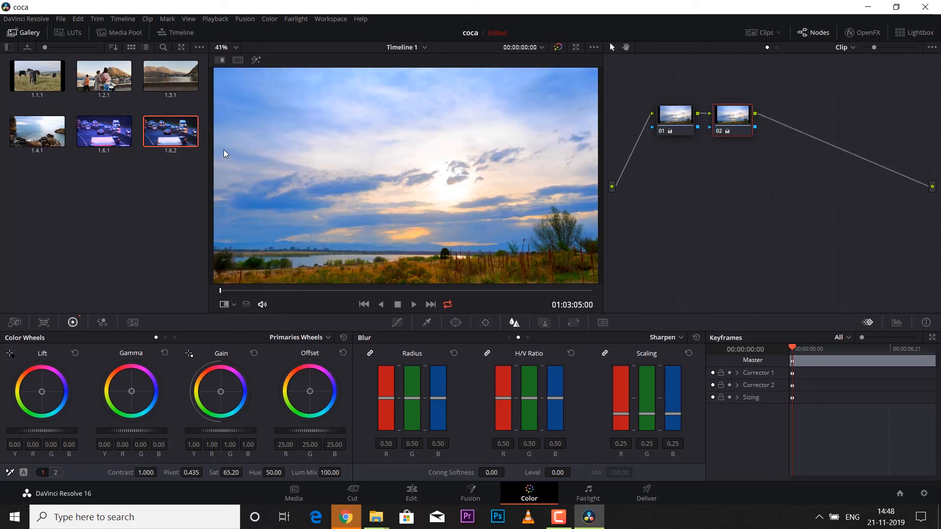